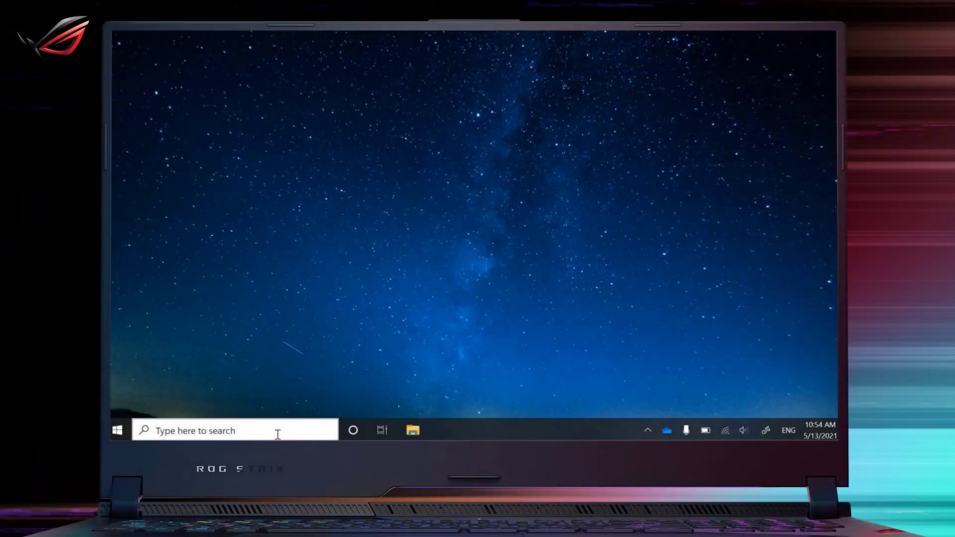
Launch Computer Management from Start search and show Disk Management with Disk 1 unallocated
click(276, 431)
right_click(276, 201)
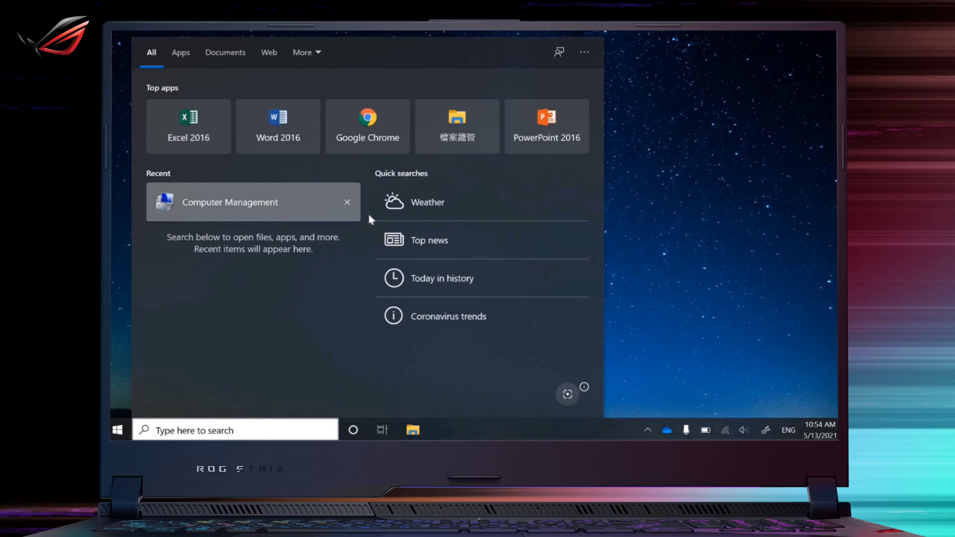
click(383, 217)
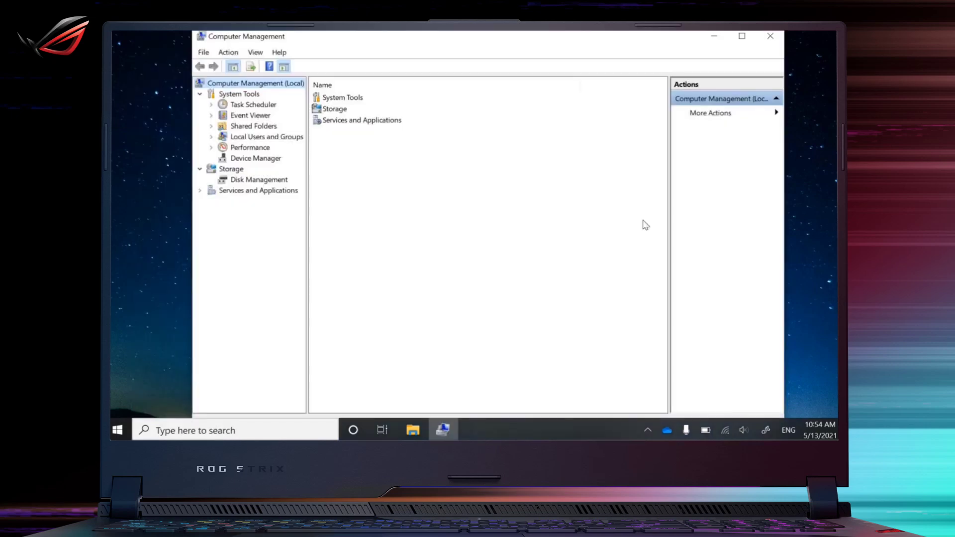
click(285, 180)
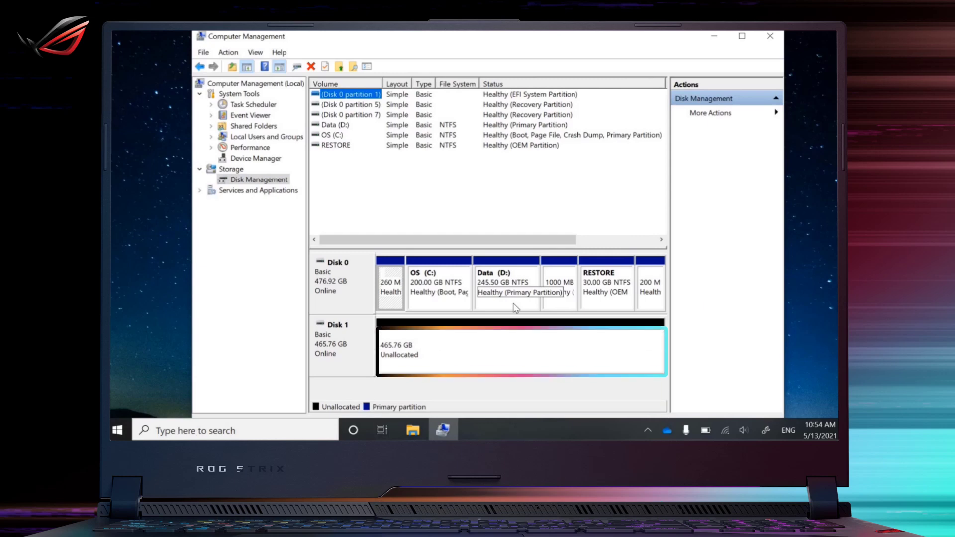
Start a New Simple Volume on Disk 1's unallocated space using the full 476937 MB
right_click(501, 357)
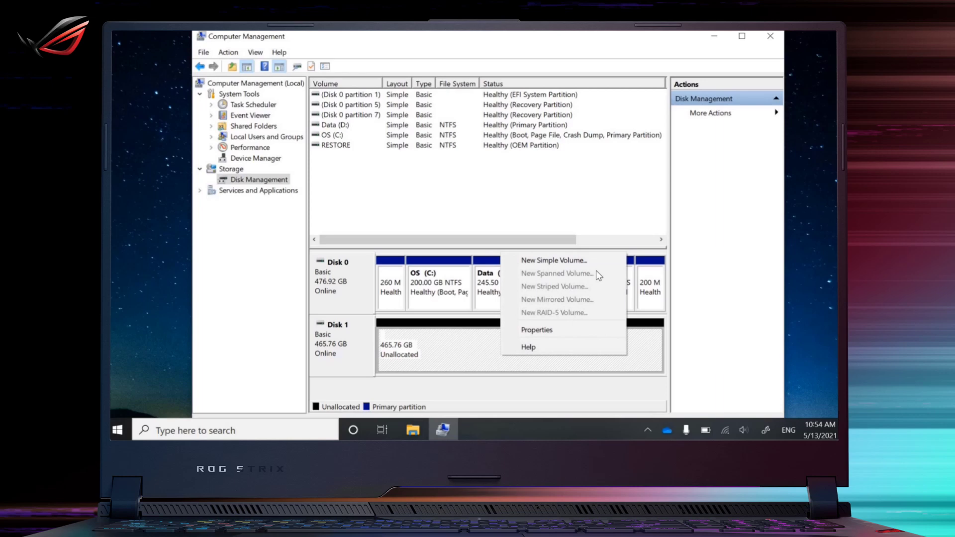
click(597, 266)
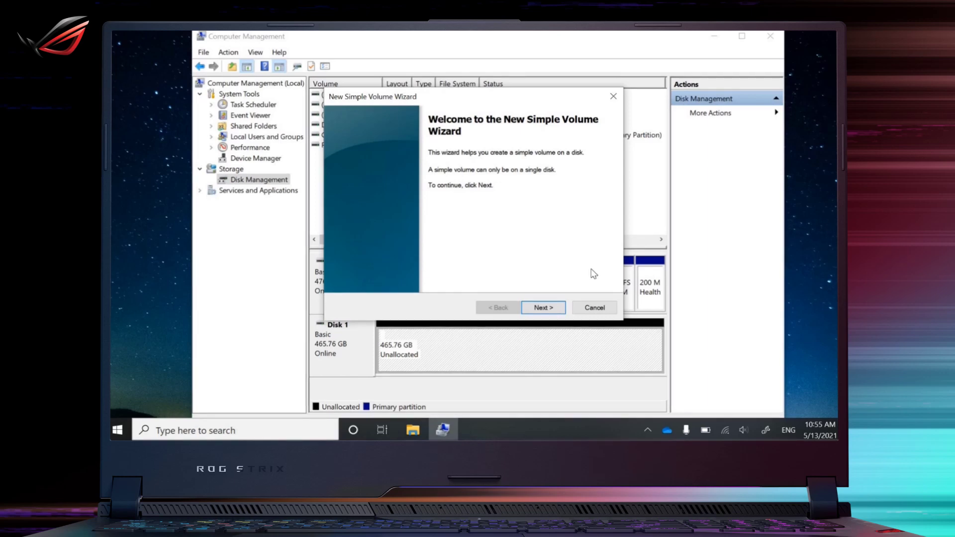
click(542, 311)
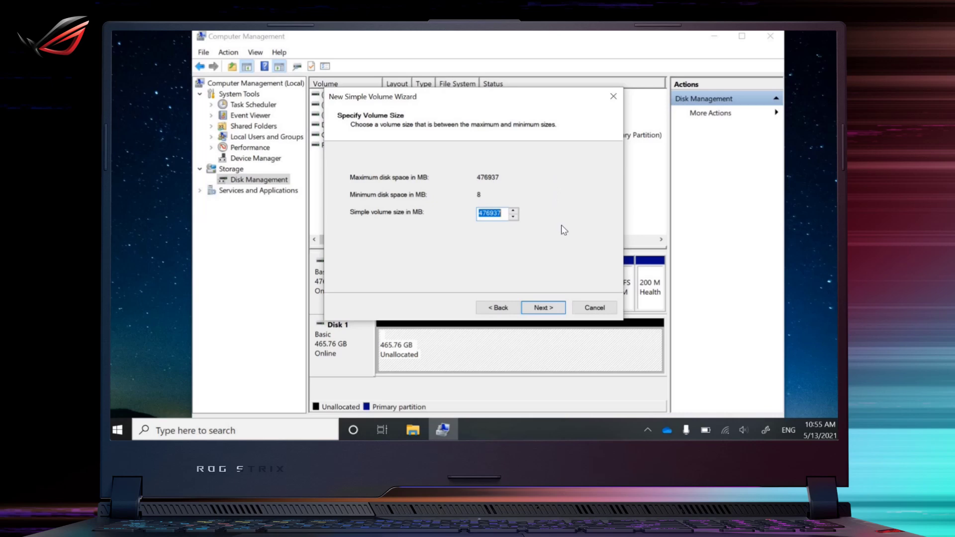
click(545, 309)
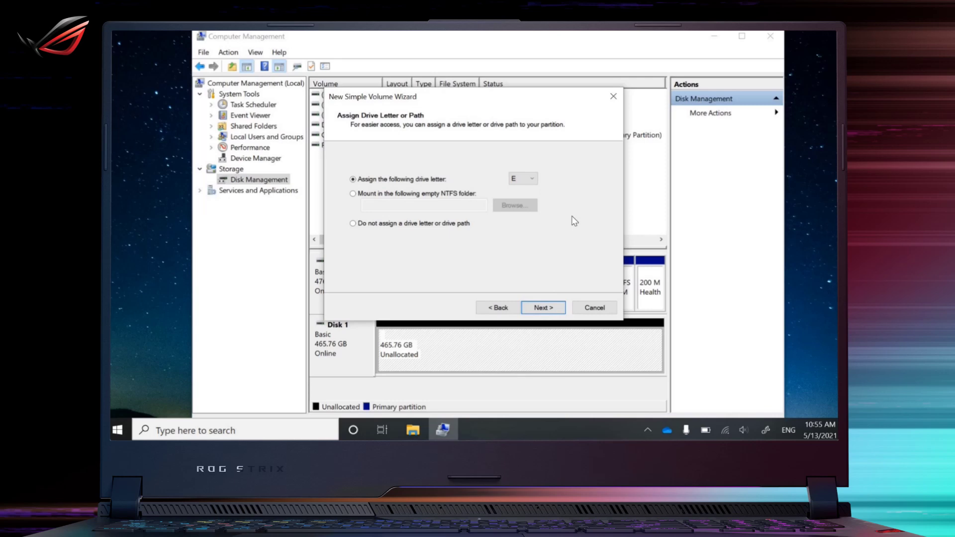
Keep drive letter E and NTFS, and label the volume ROG Arion 1
click(556, 309)
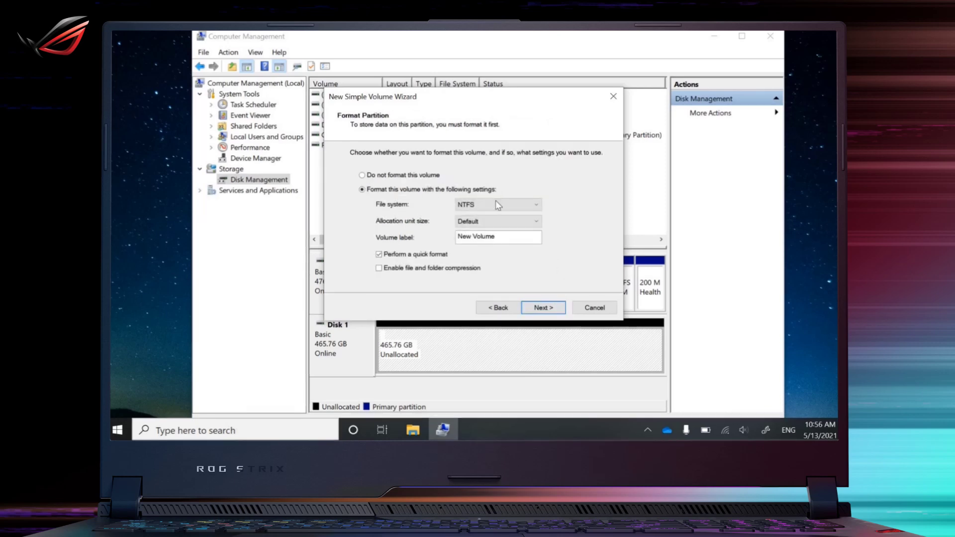
click(497, 204)
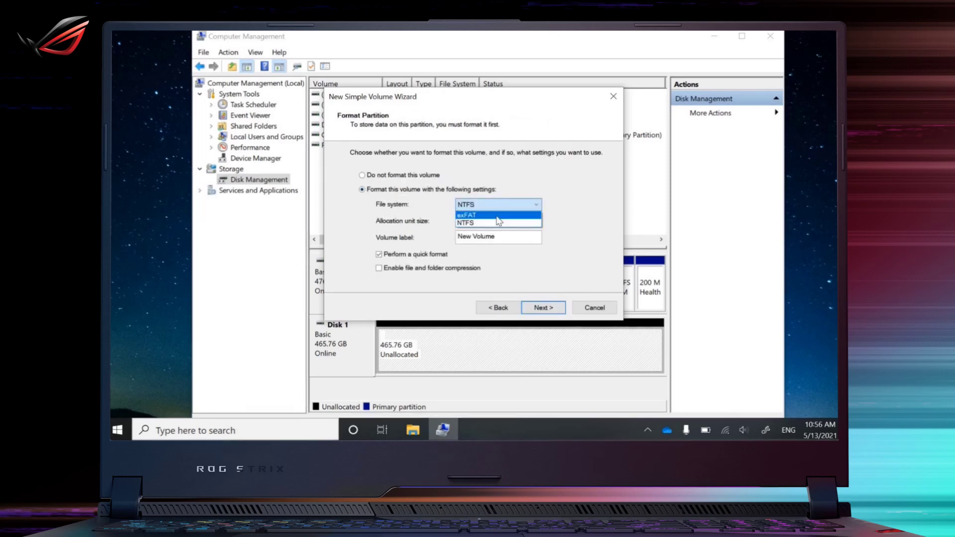
click(594, 212)
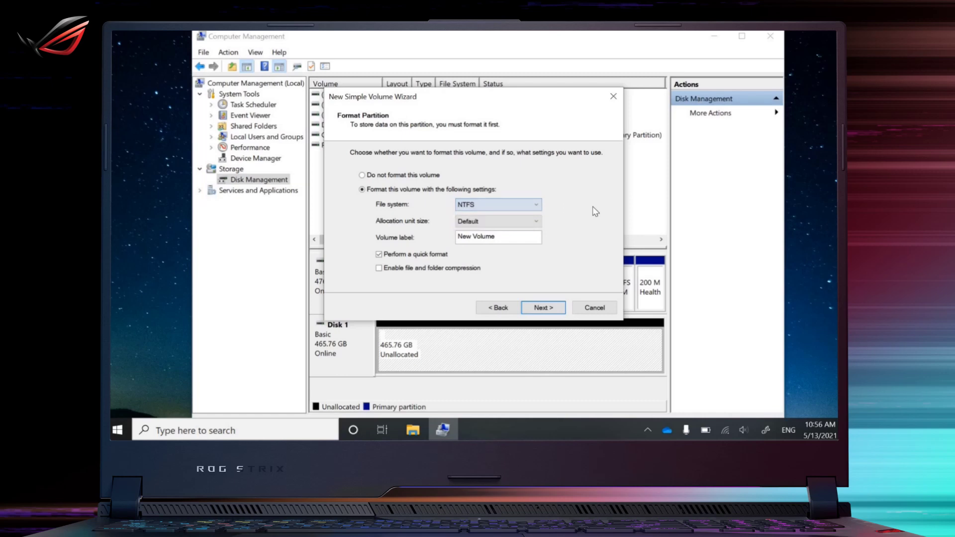
drag(528, 237, 431, 244)
text(RO)
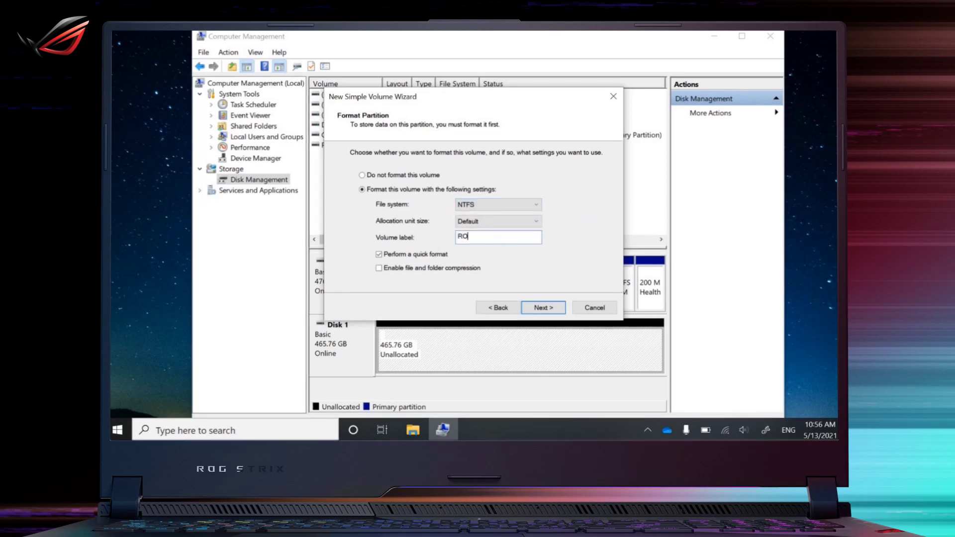
text(G Arion 1)
click(555, 305)
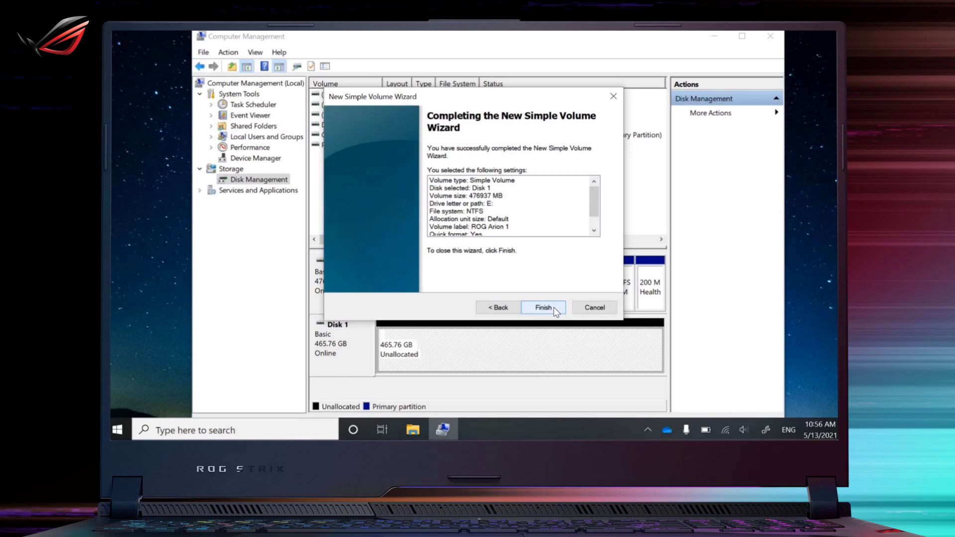
Finish the wizard to create the 465.76 GB NTFS partition ROG Arion 1 (E:)
click(555, 308)
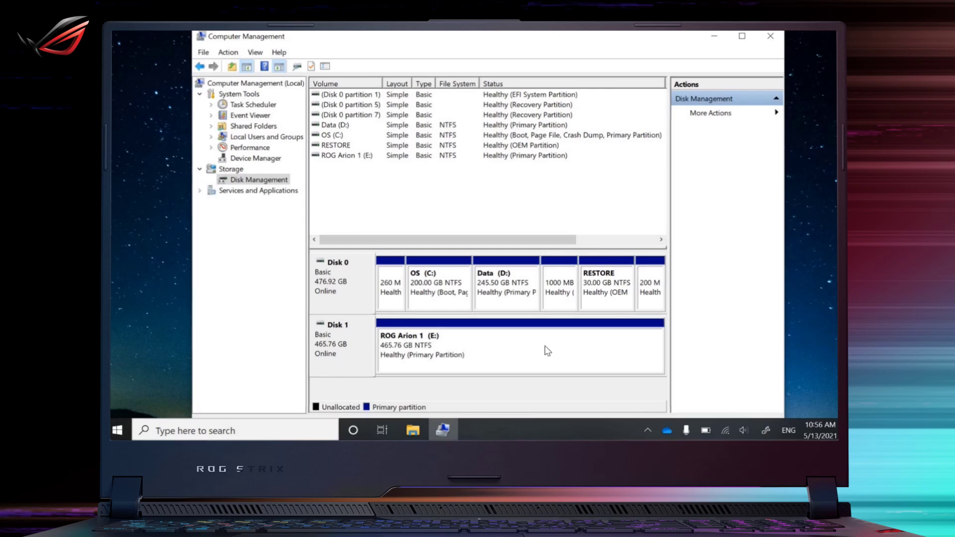
click(416, 431)
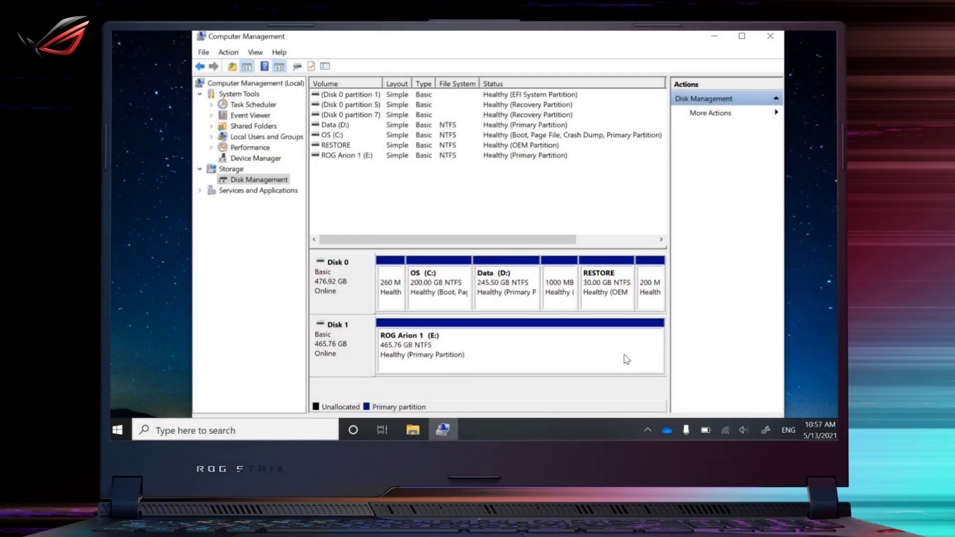
Shrink ROG Arion 1 (E:) by 300000 MB, freeing 292.97 GB unallocated
right_click(624, 354)
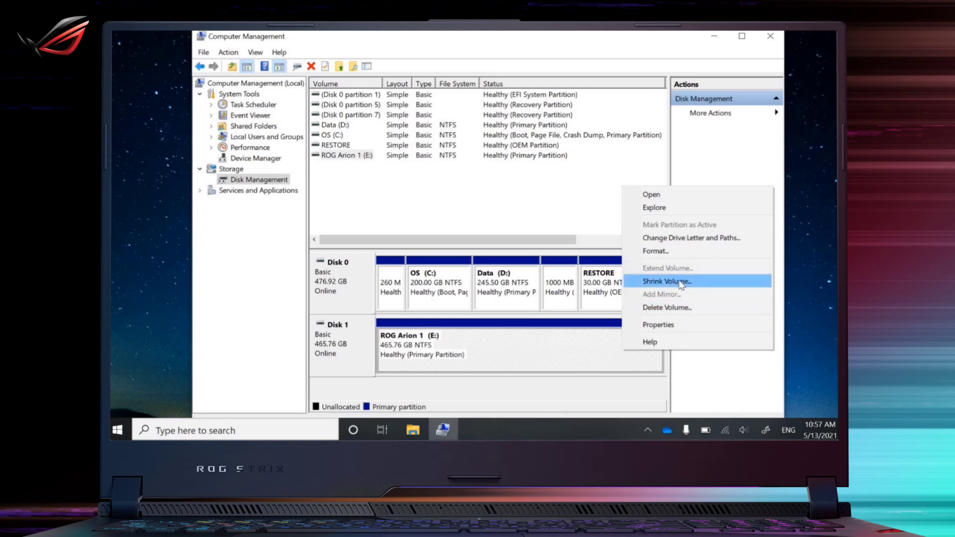
click(681, 281)
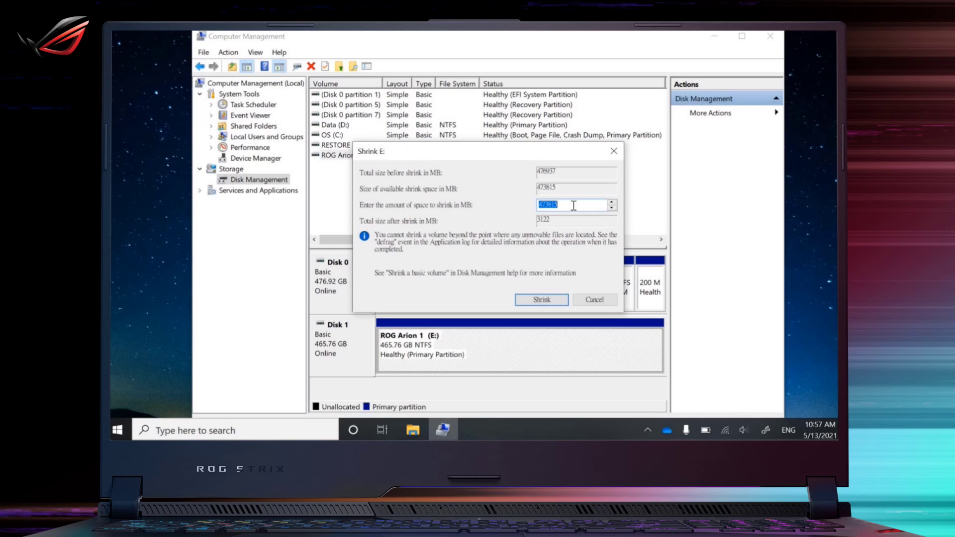
text(300)
text(000)
click(547, 299)
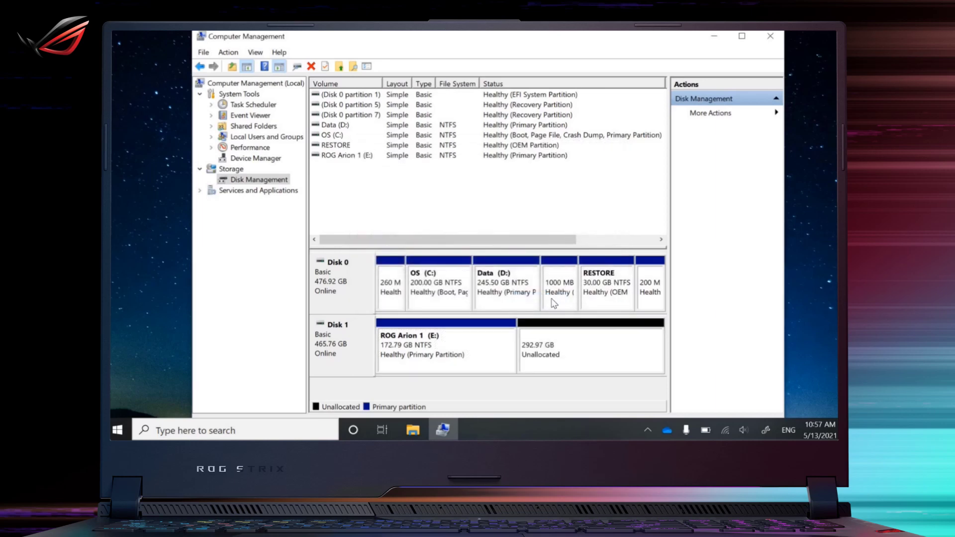
Create a full-size NTFS volume on the 292.97 GB free space as F:, labelled ROG Arion 2
right_click(600, 350)
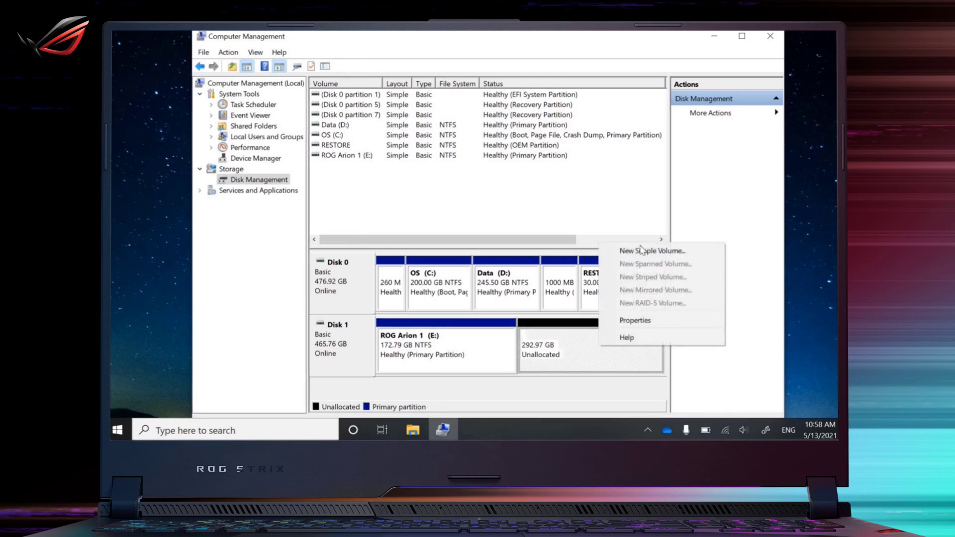
click(644, 250)
click(541, 306)
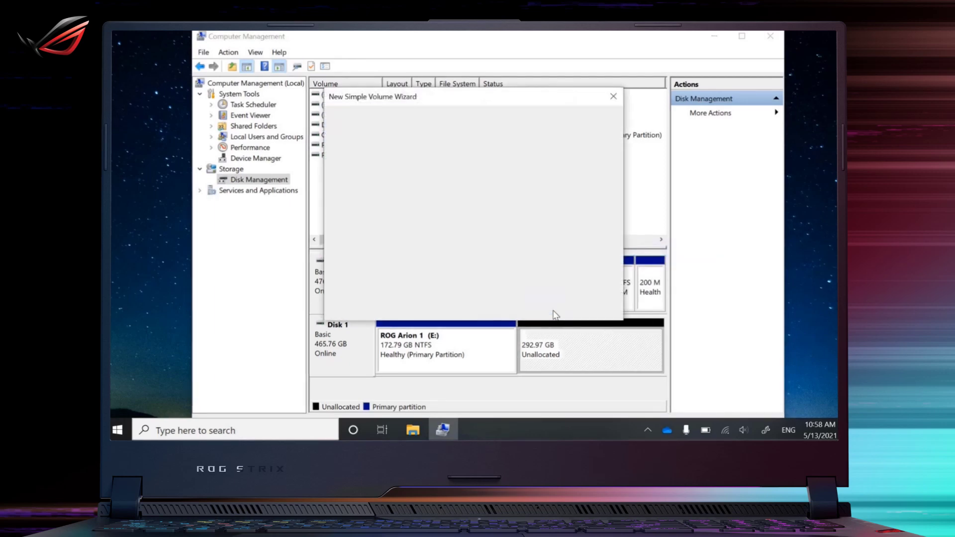
click(556, 315)
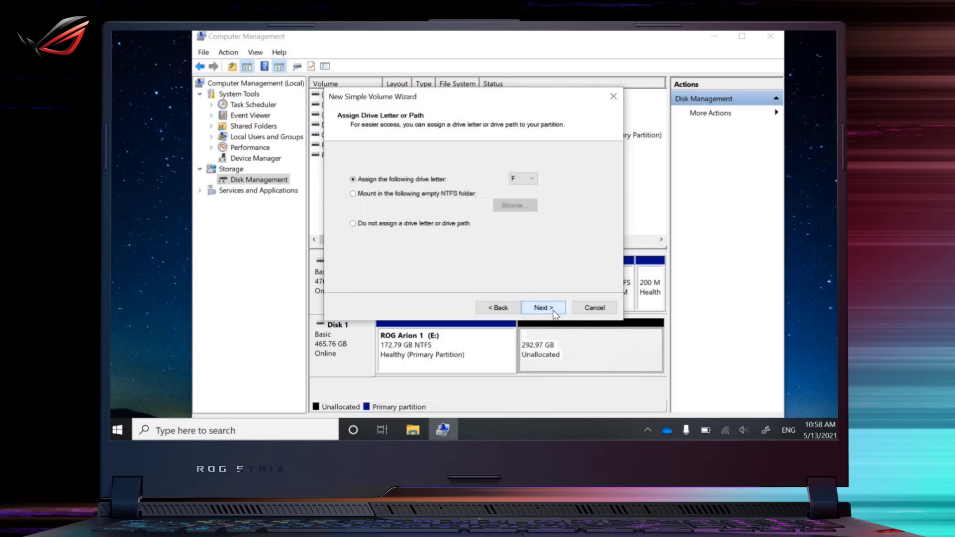
click(555, 314)
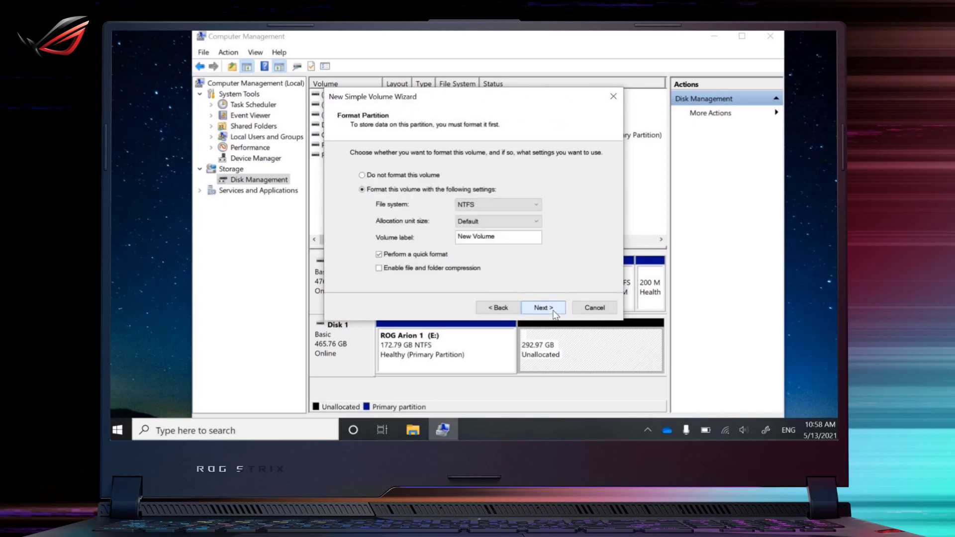
drag(458, 237, 495, 237)
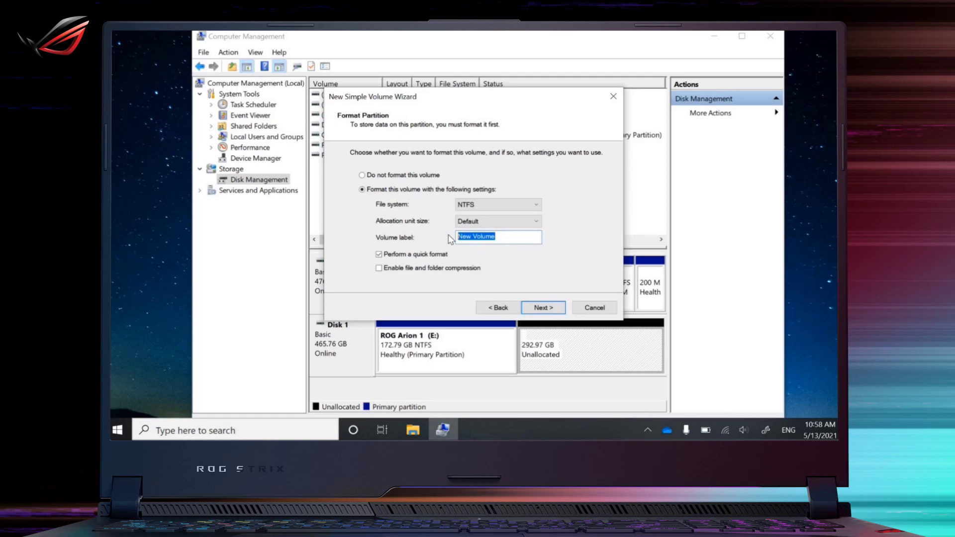
key(BackSpace)
text(ROG Arion 2)
click(555, 308)
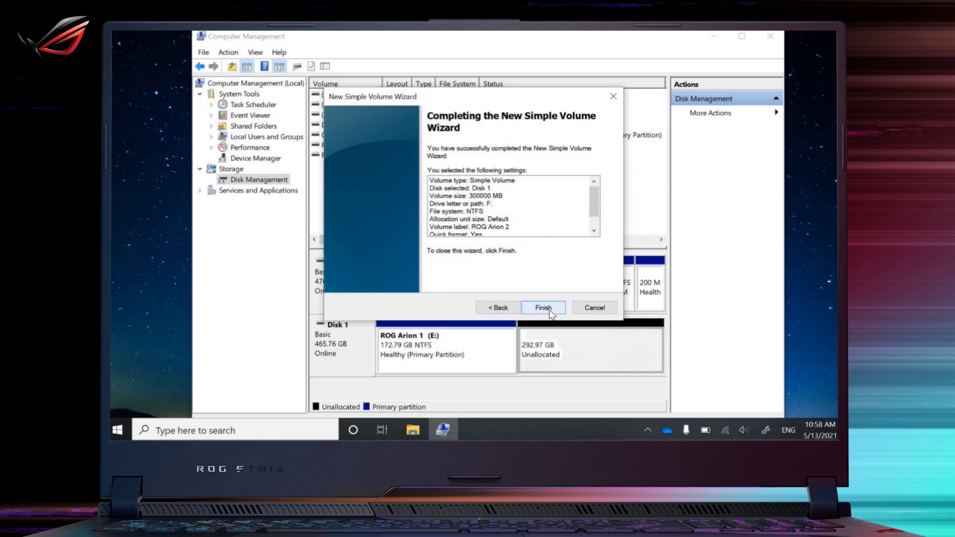
click(546, 309)
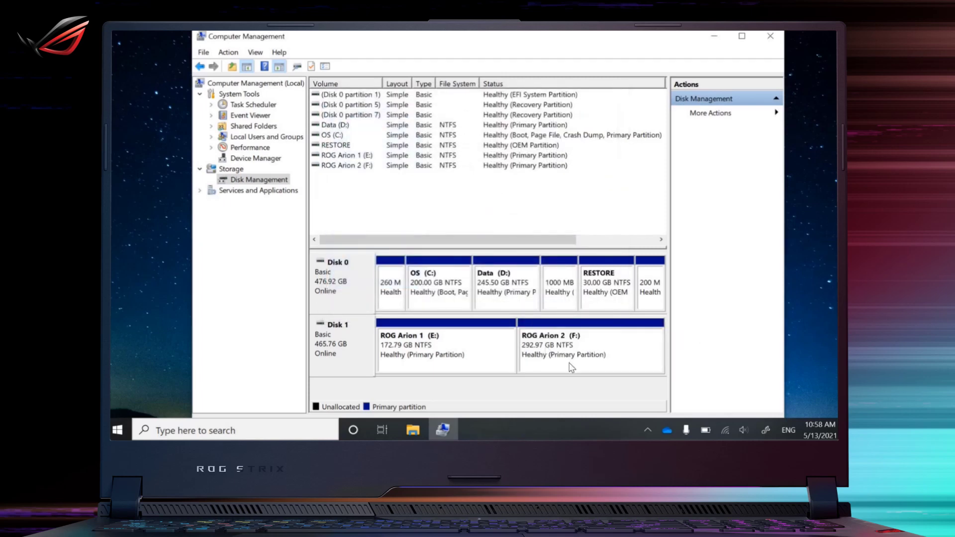
Open This PC in File Explorer to confirm drives E: and F: are listed
click(422, 436)
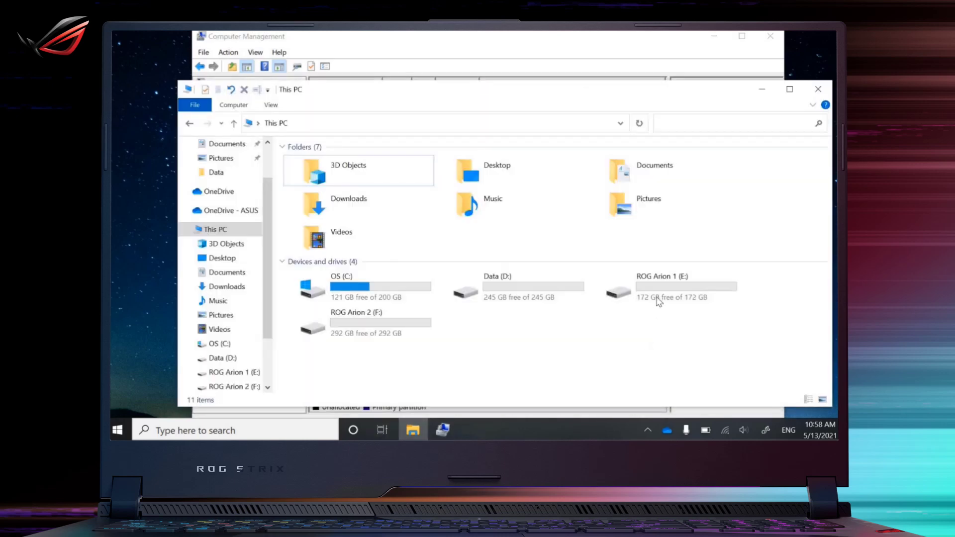